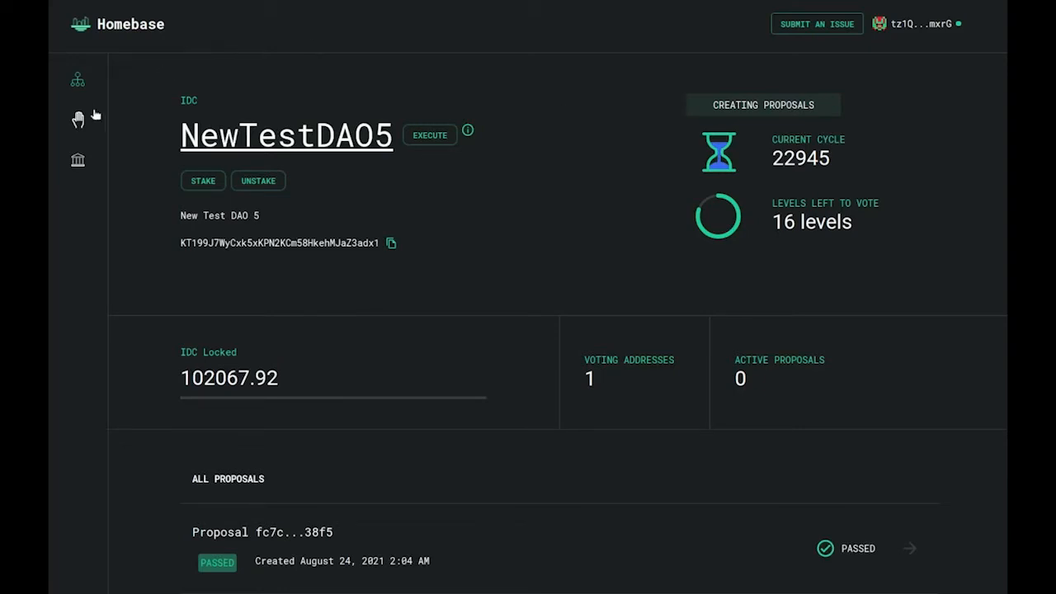
Step: Start a new transfer proposal for NewTestDAO5 and paste the recipient's wallet address
click(78, 121)
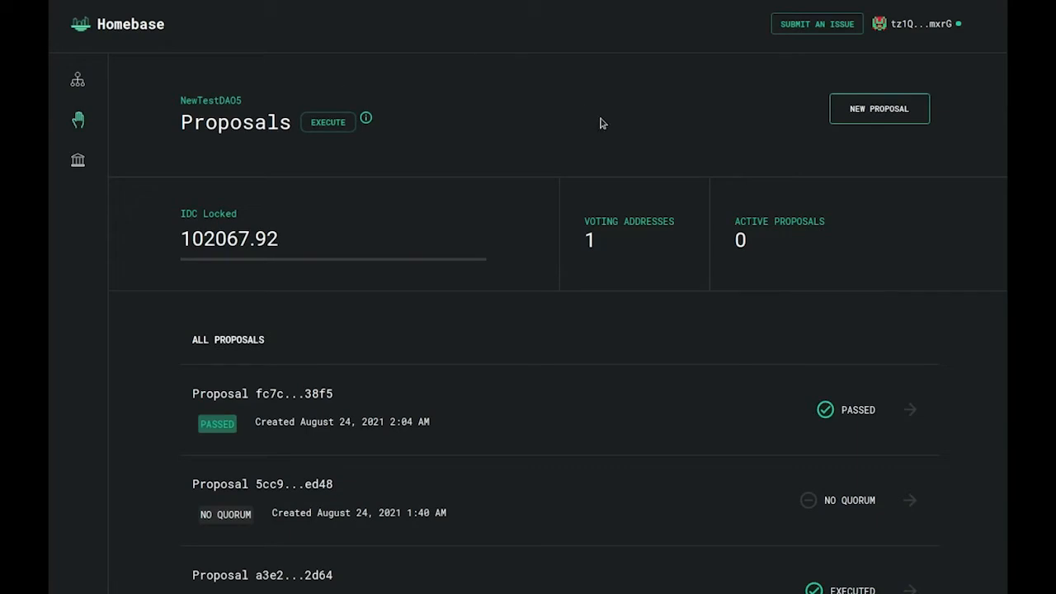
click(903, 113)
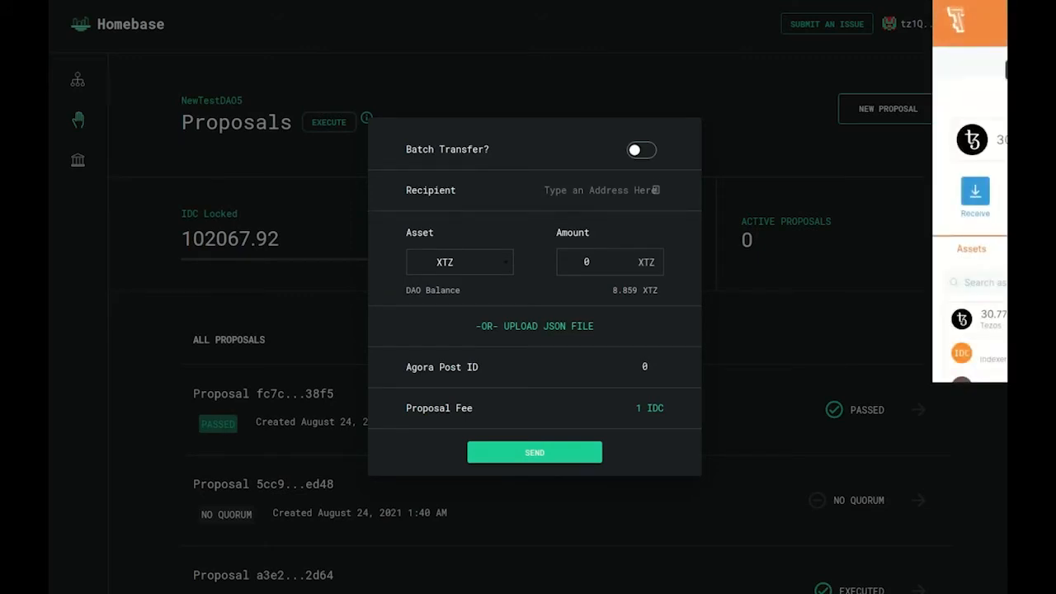
click(597, 192)
key(ctrl+v)
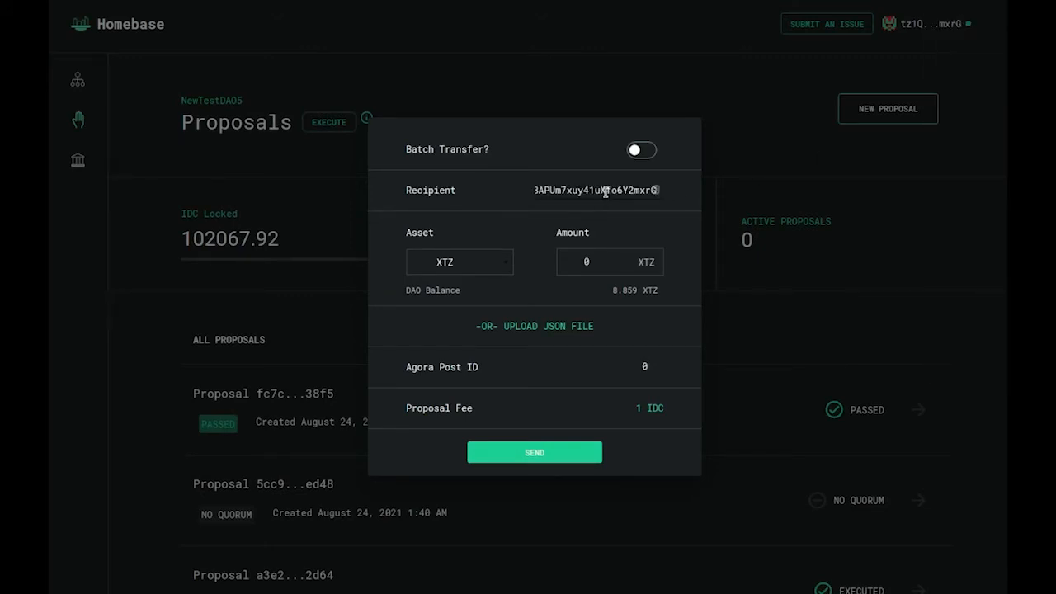
Step: Choose XTZ as the asset to transfer and set the amount to 1.177
click(506, 269)
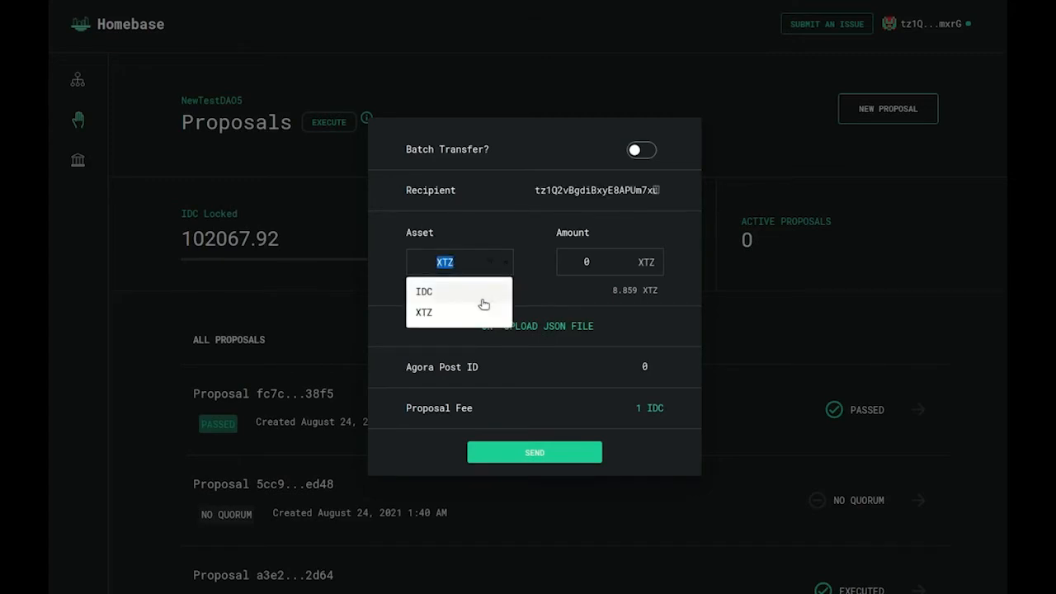
click(433, 314)
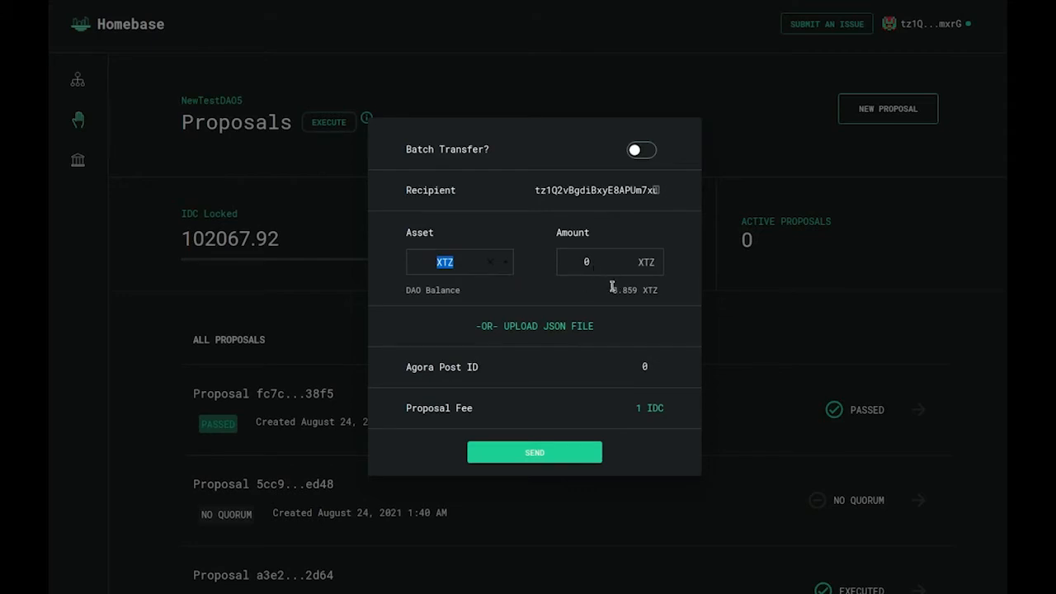
drag(612, 288, 653, 289)
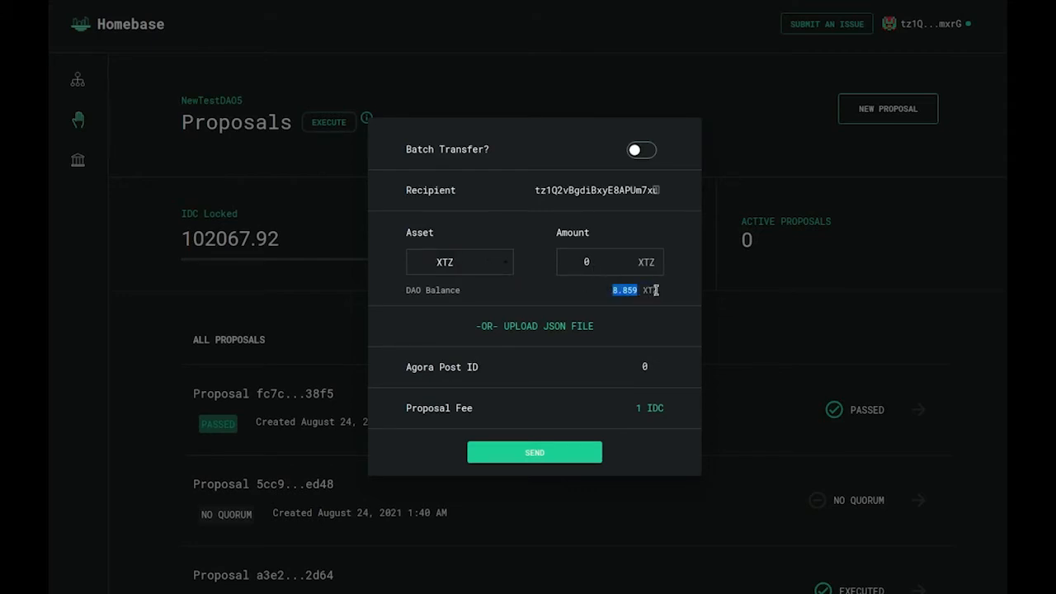
click(587, 294)
click(598, 264)
drag(598, 264, 556, 255)
text(1.178)
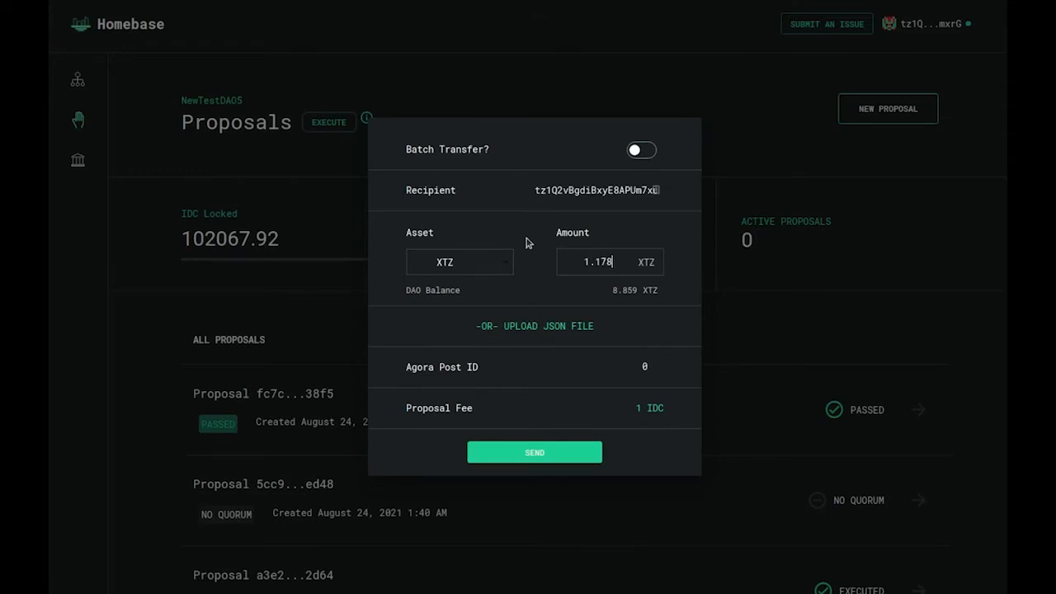
key(BackSpace)
text(7)
Step: Send the treasury proposal, confirm the operation in Temple Wallet, and dismiss the resulting notifications
click(600, 449)
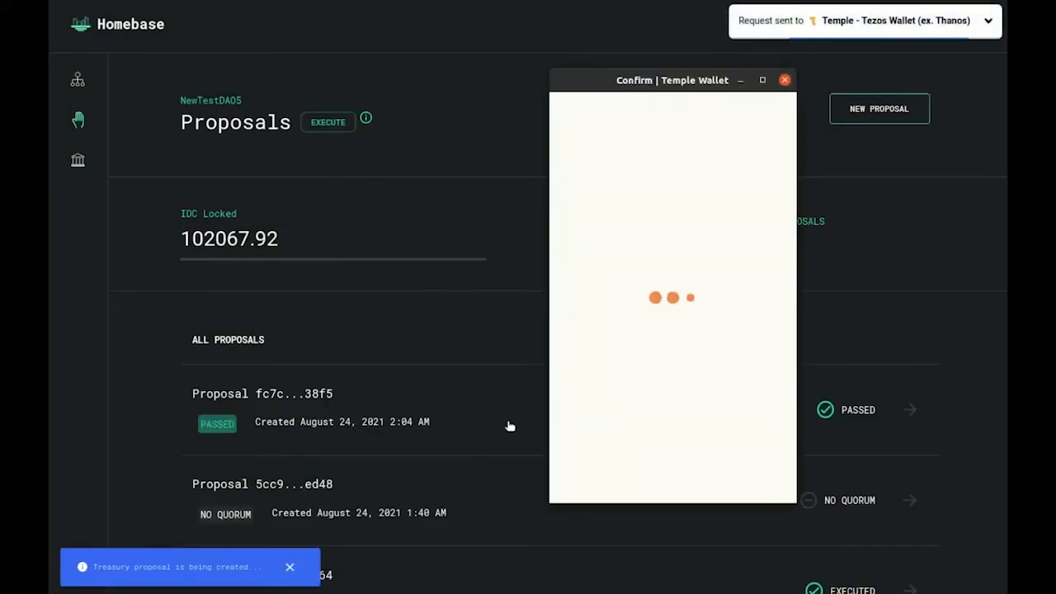
click(726, 467)
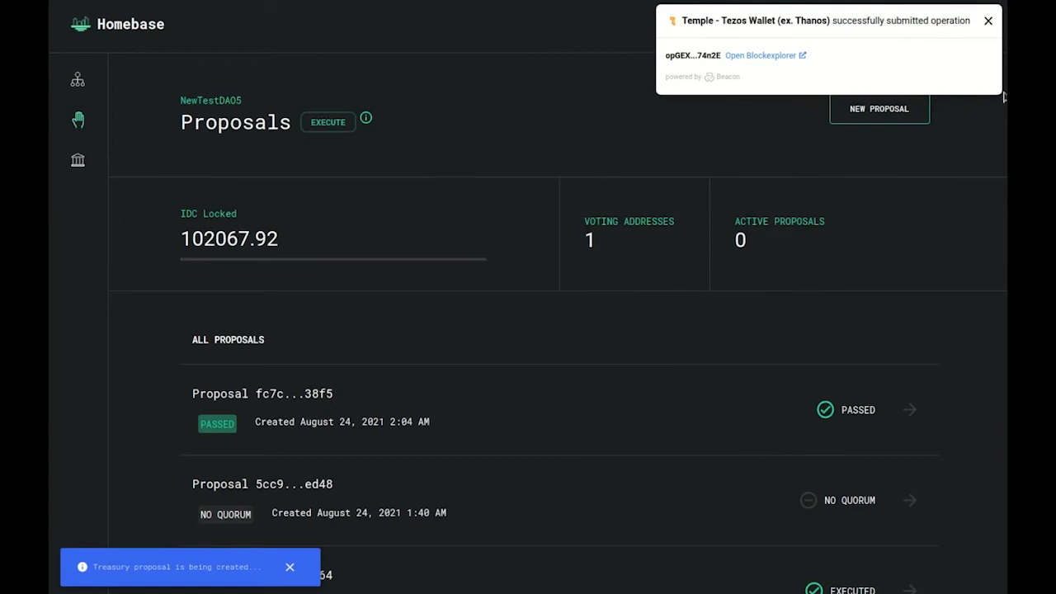
click(988, 23)
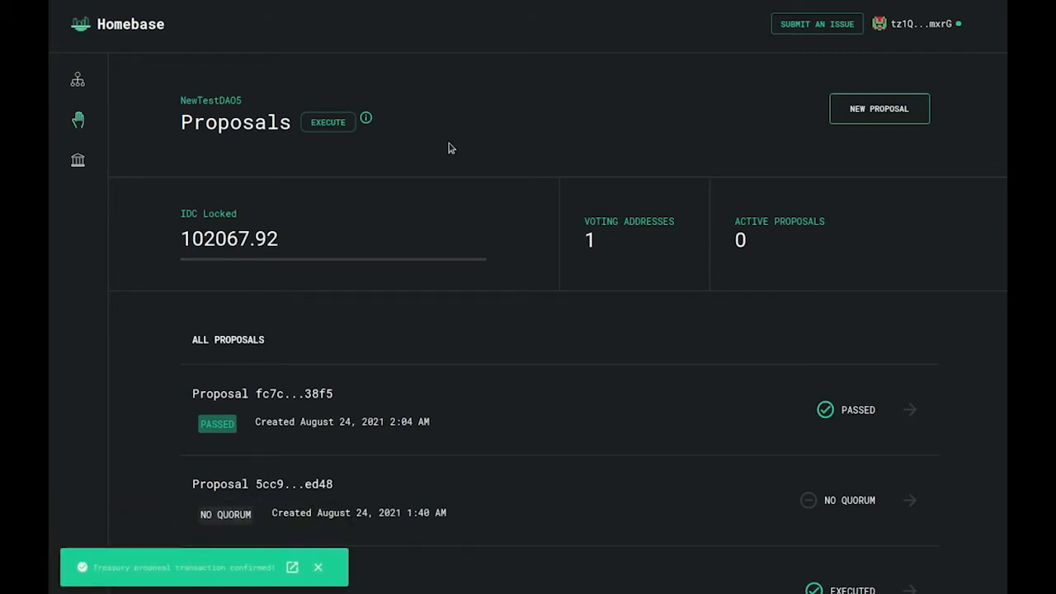
click(318, 566)
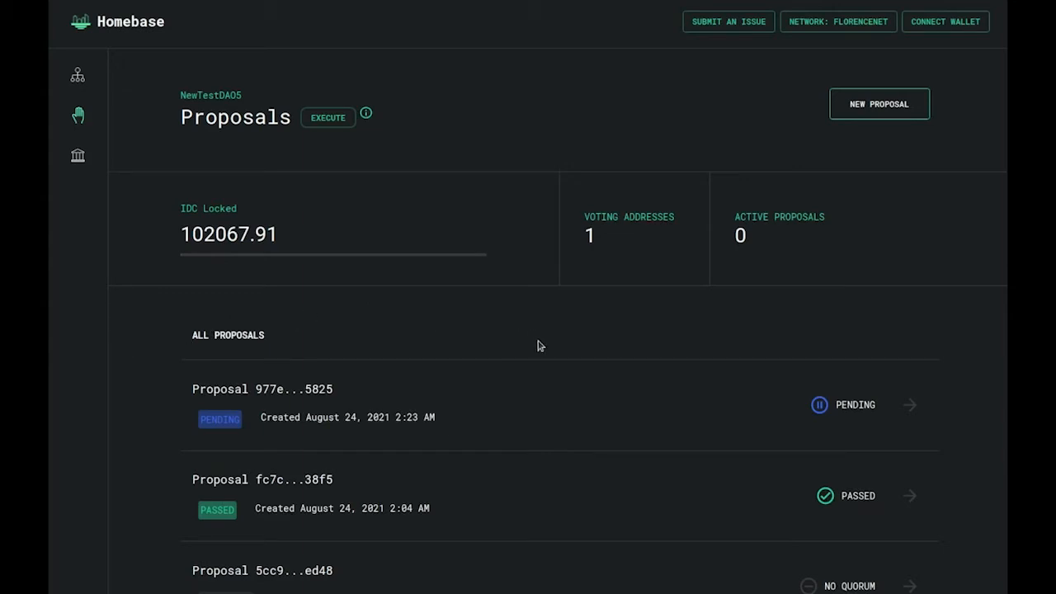
Step: Review the details and history of the newly created pending proposal, and return to the NewTestDAO5 overview page
click(544, 402)
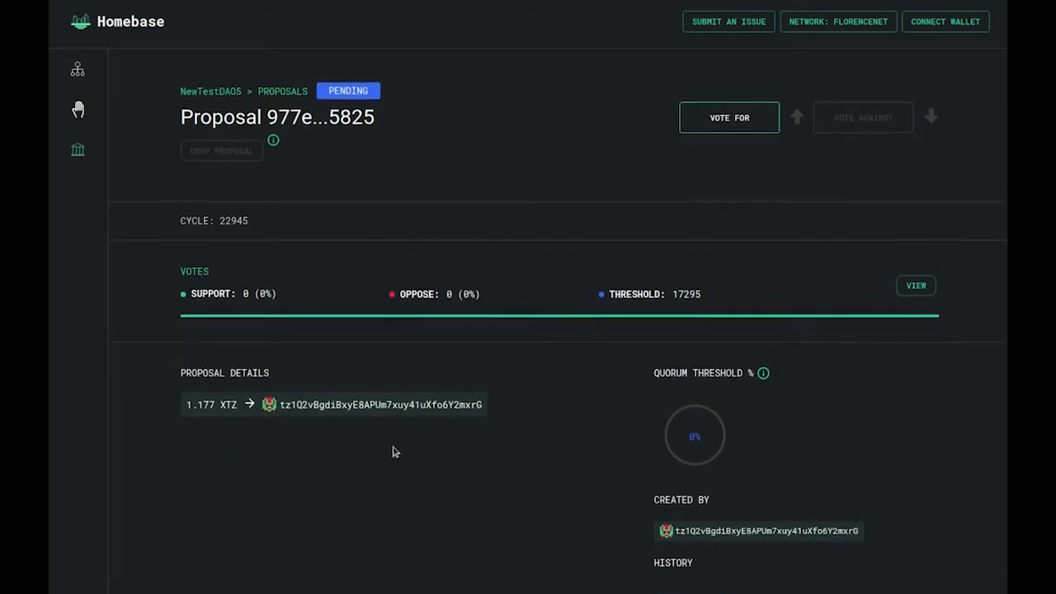
scroll(428, 454, down, 1)
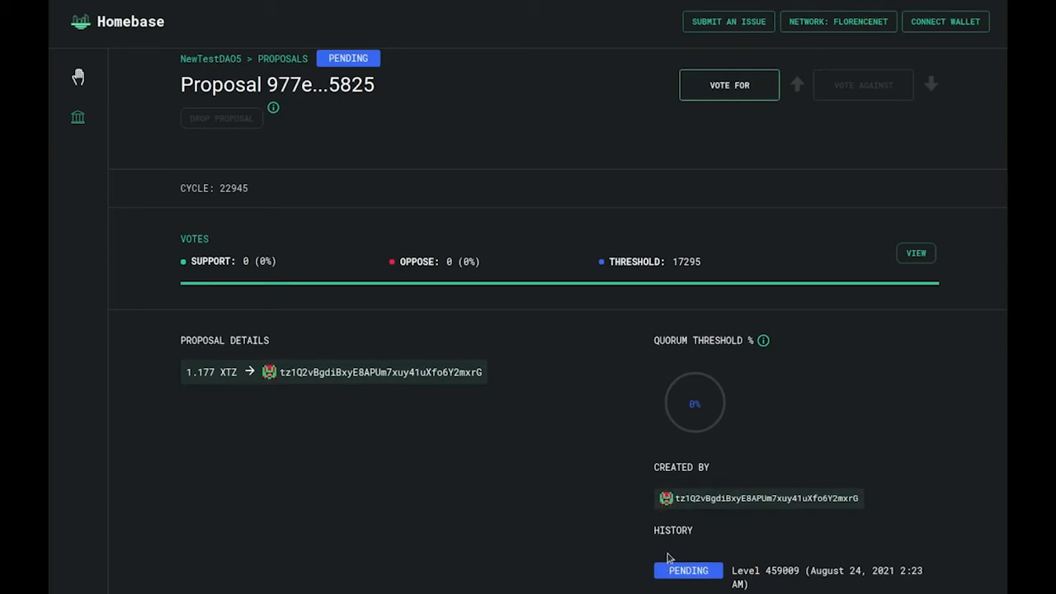
scroll(653, 546, up, 1)
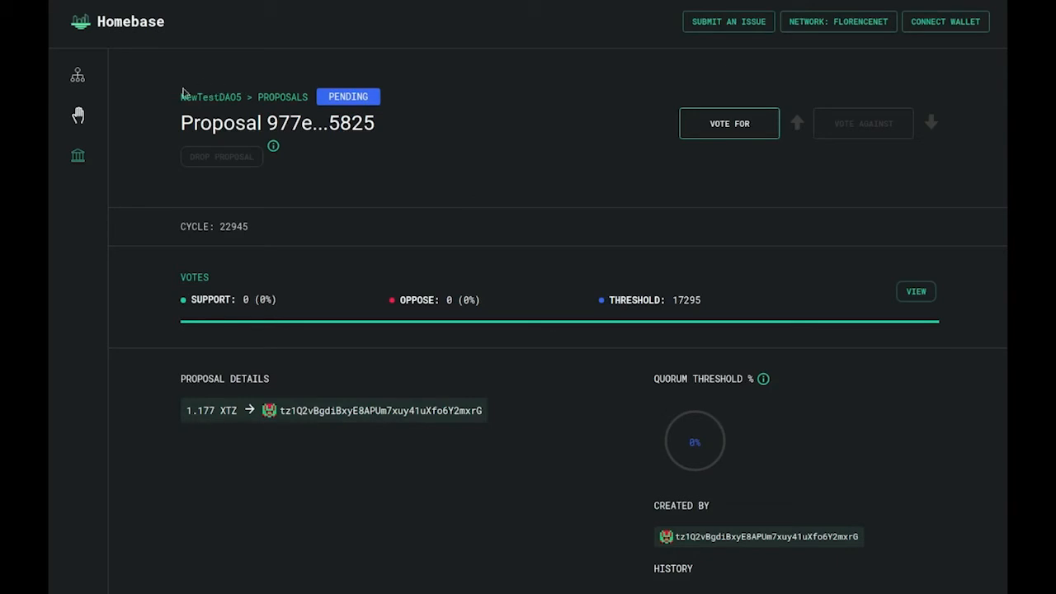
click(80, 75)
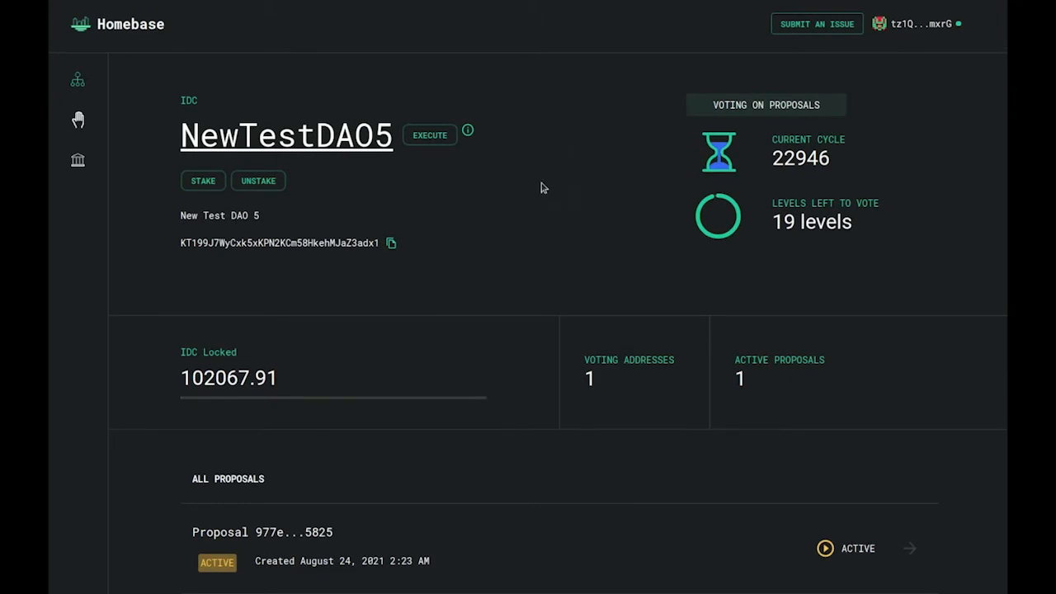
Step: Open the active 1.177 XTZ transfer proposal and enter a supporting vote with an amount of 18000
click(576, 565)
scroll(566, 511, down, 2)
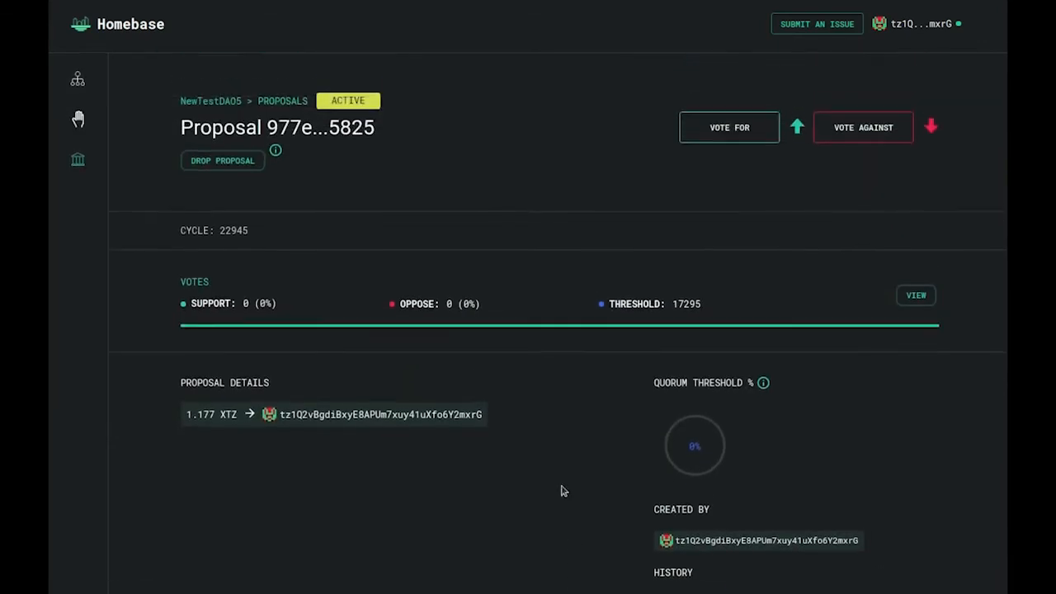
scroll(578, 511, up, 2)
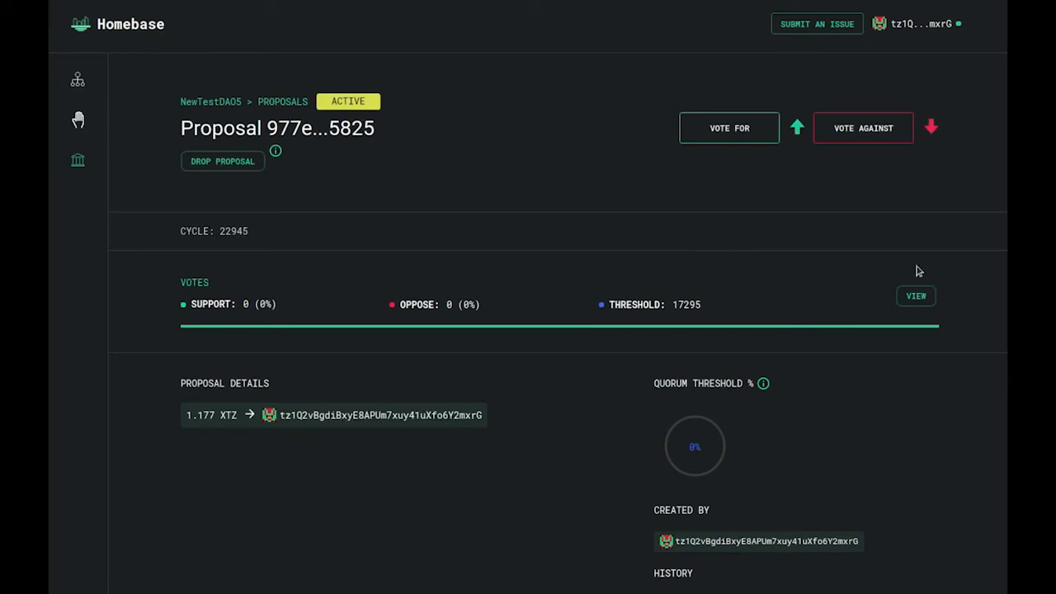
click(745, 134)
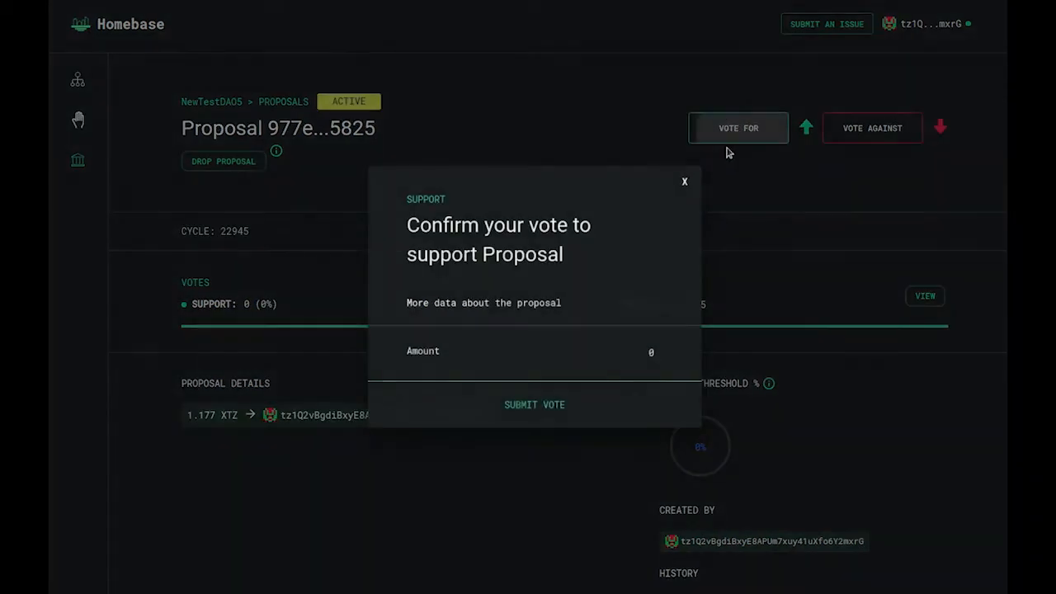
double_click(634, 349)
text(18000)
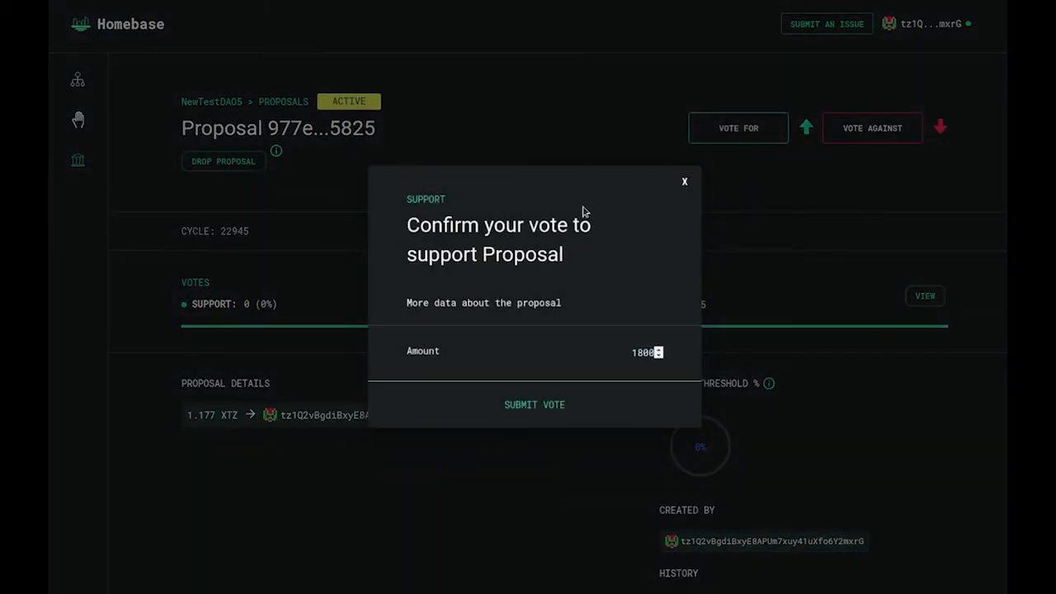
Step: Submit the supporting vote, confirm the operation in Temple Wallet, and close the wallet notification
click(546, 401)
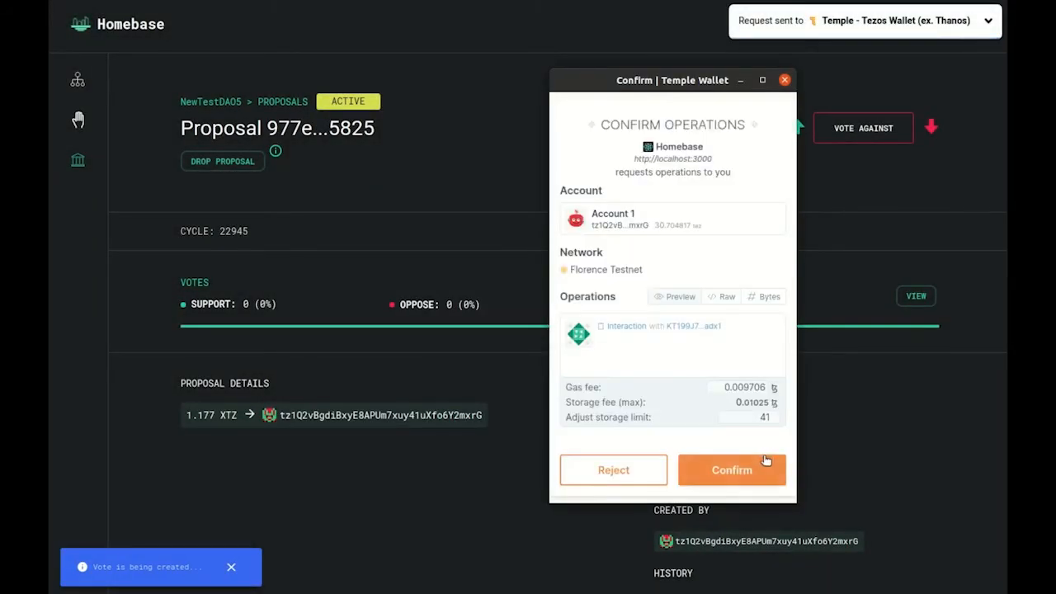
click(764, 462)
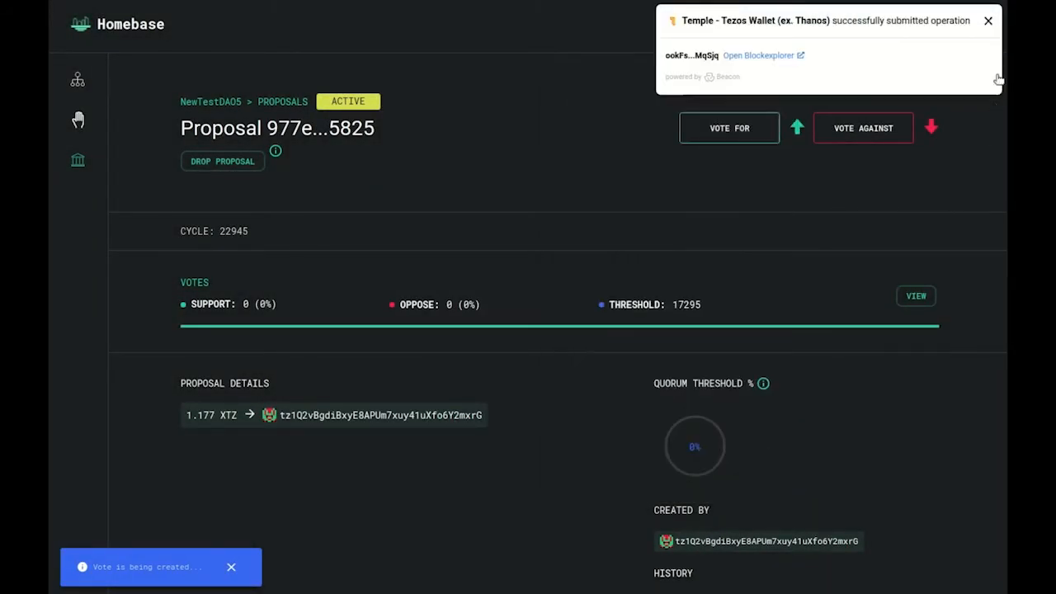
click(988, 20)
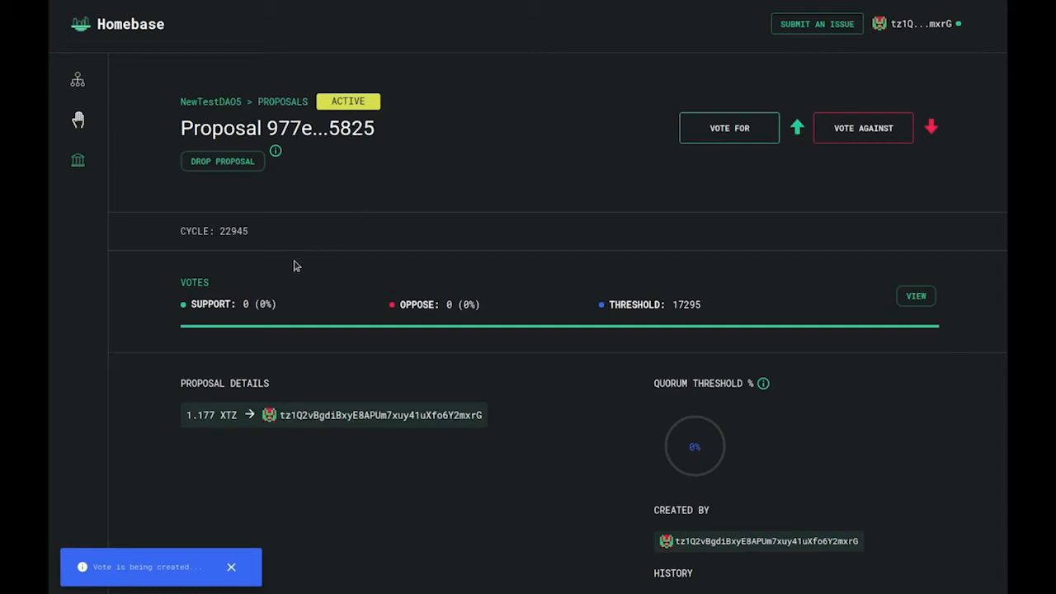
Step: Check the proposal's support figure and detailed vote breakdown, and dismiss the vote transaction notification
double_click(216, 304)
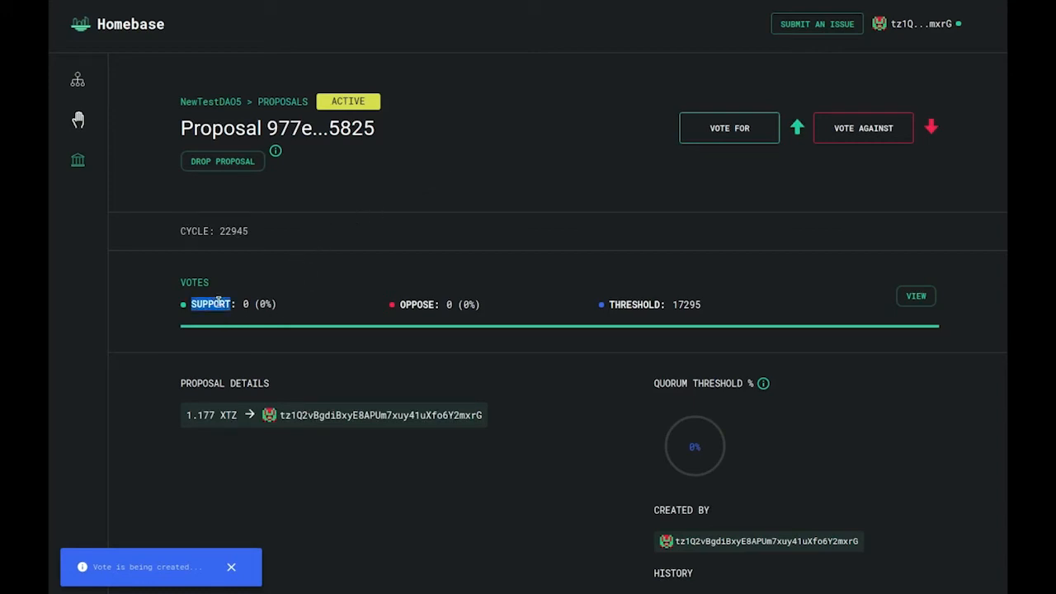
click(419, 376)
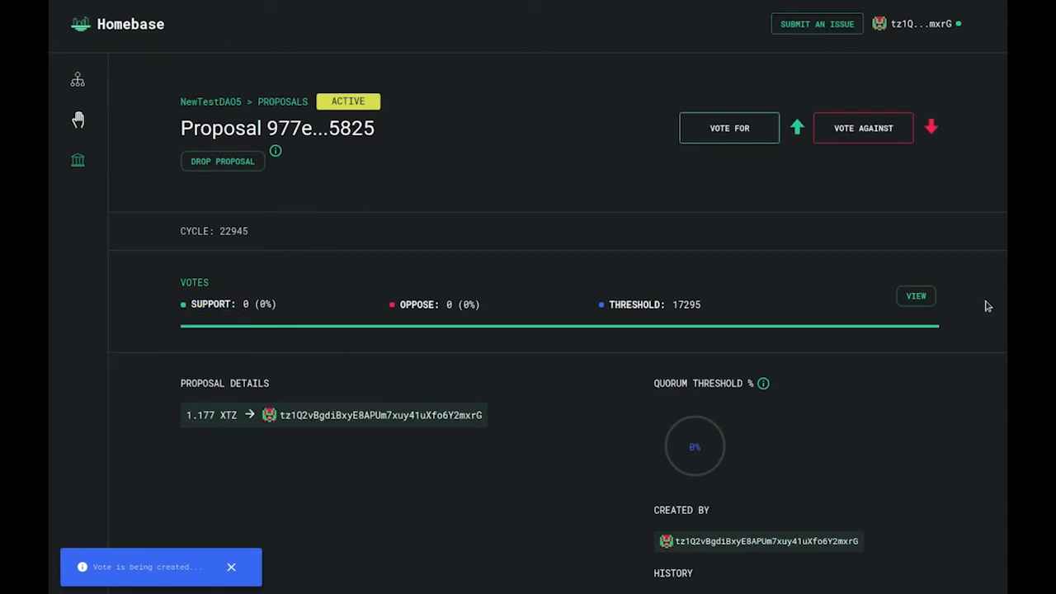
click(918, 296)
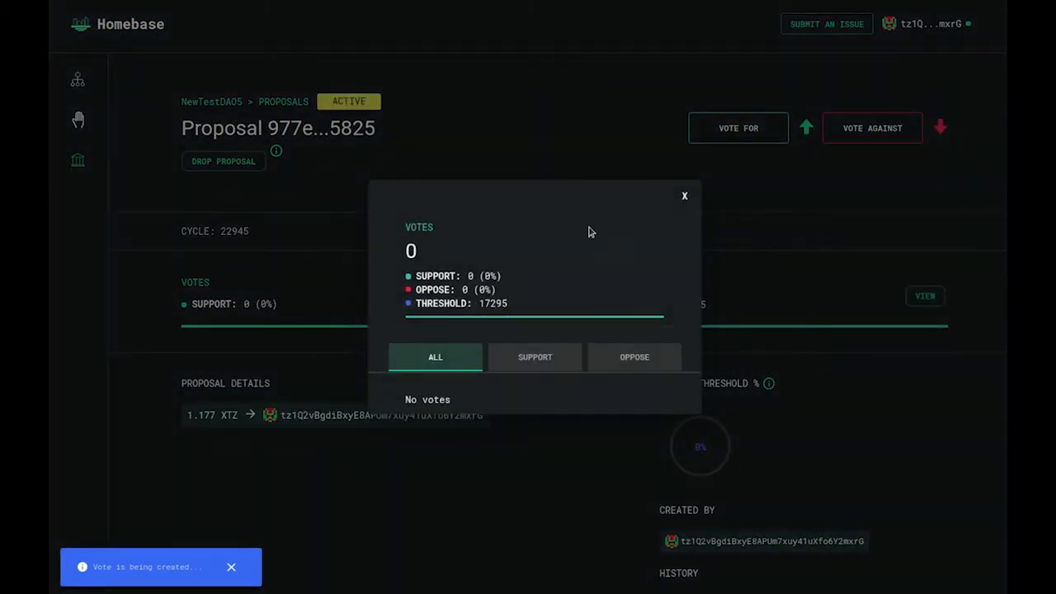
click(685, 196)
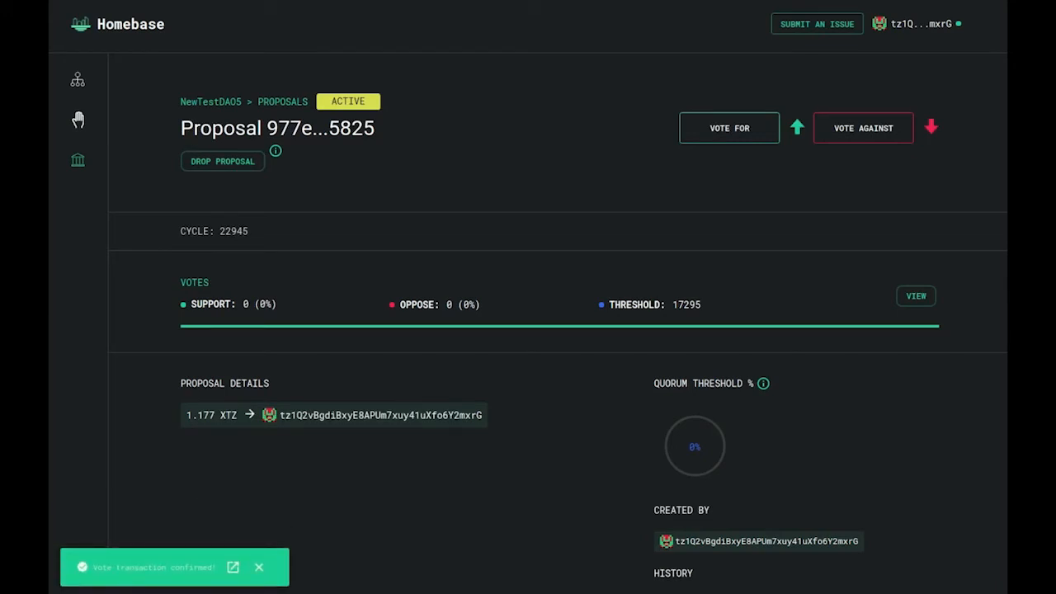
click(258, 567)
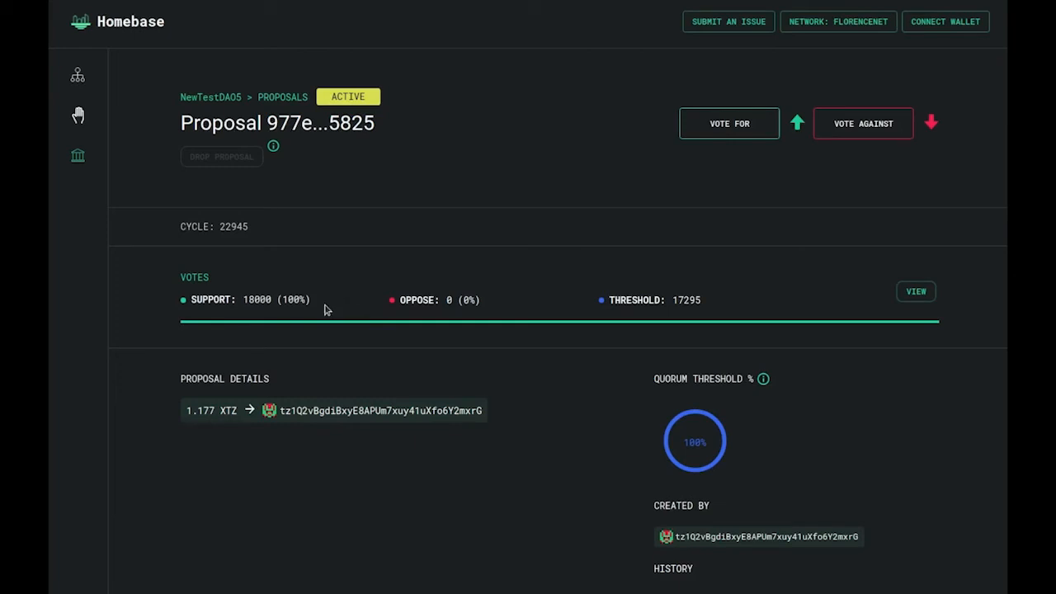
Step: Inspect which address voted on the proposal in the detailed votes view, and close that view
click(914, 291)
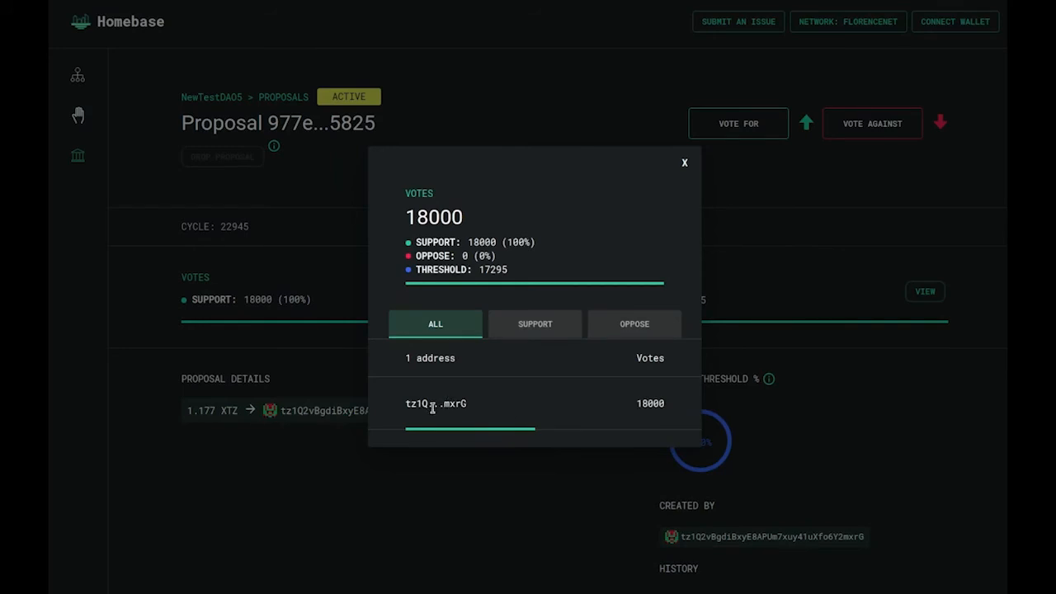
drag(405, 404, 502, 404)
click(505, 403)
click(686, 164)
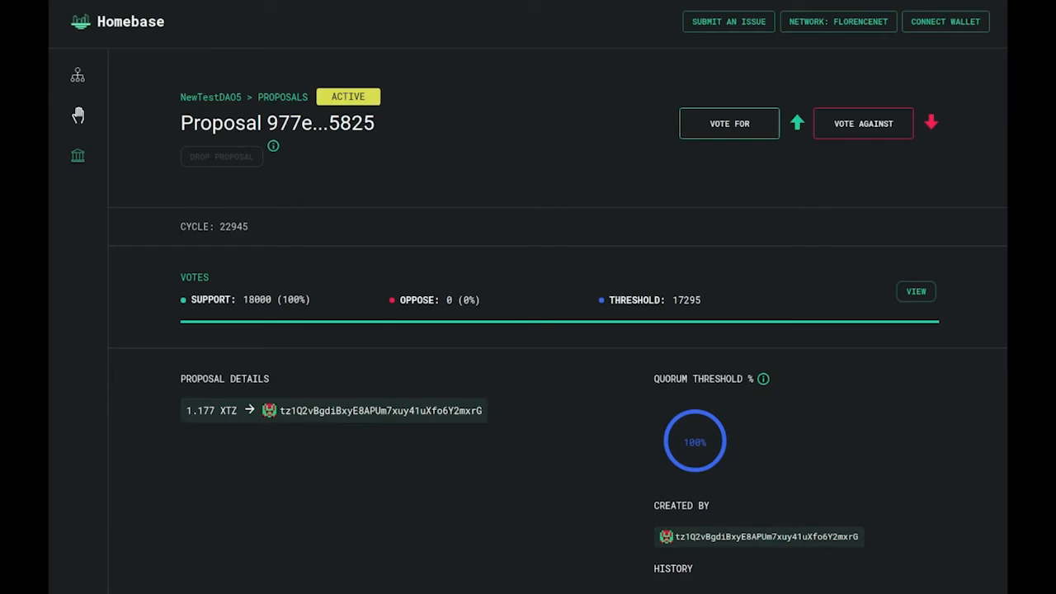
Step: Return to the NewTestDAO5 overview page and examine the statuses of all listed proposals
click(78, 75)
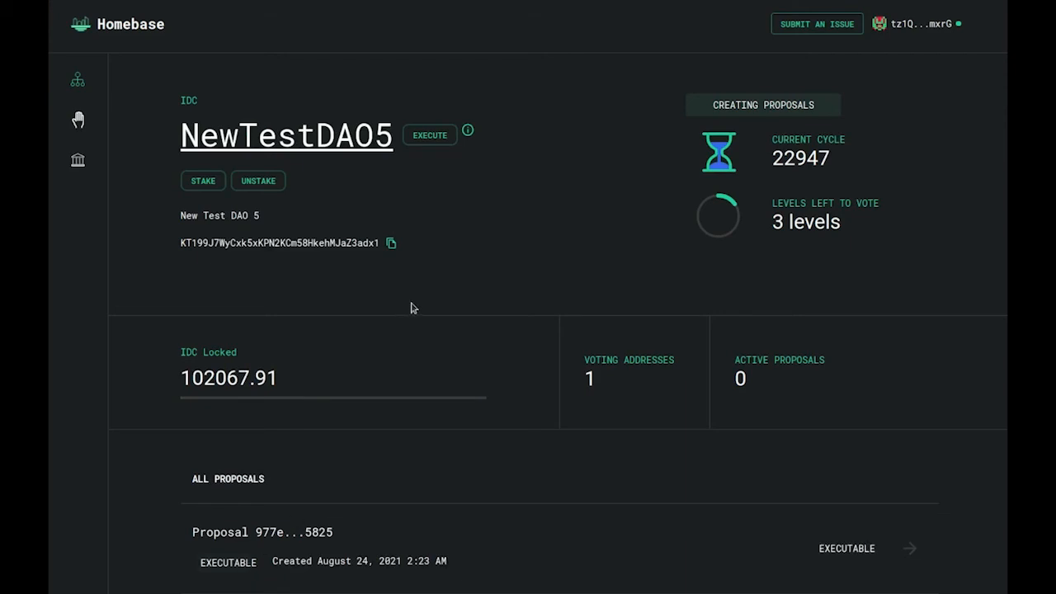
scroll(488, 248, down, 5)
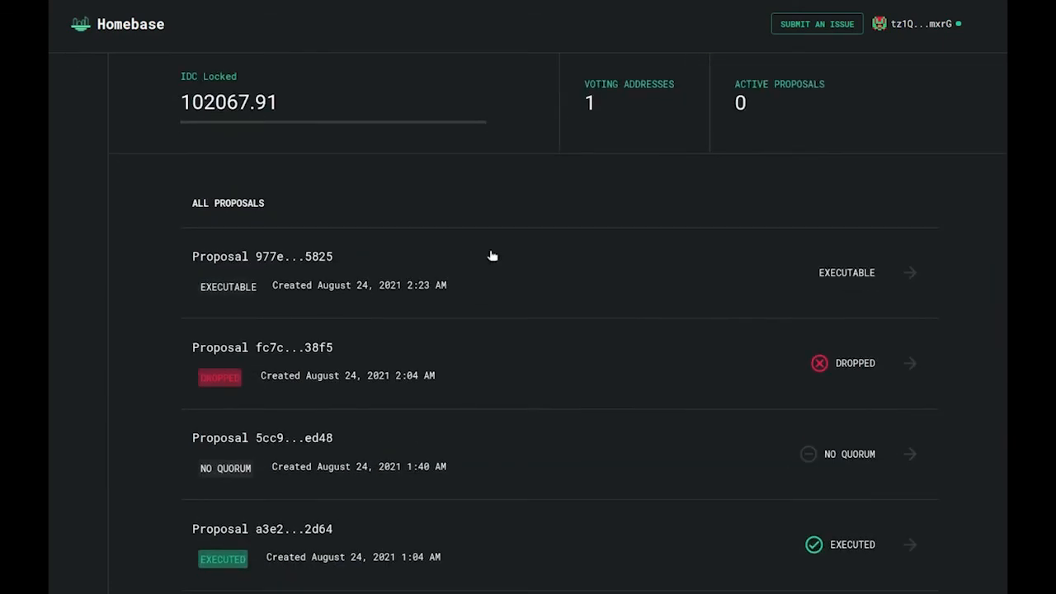
scroll(495, 260, up, 1)
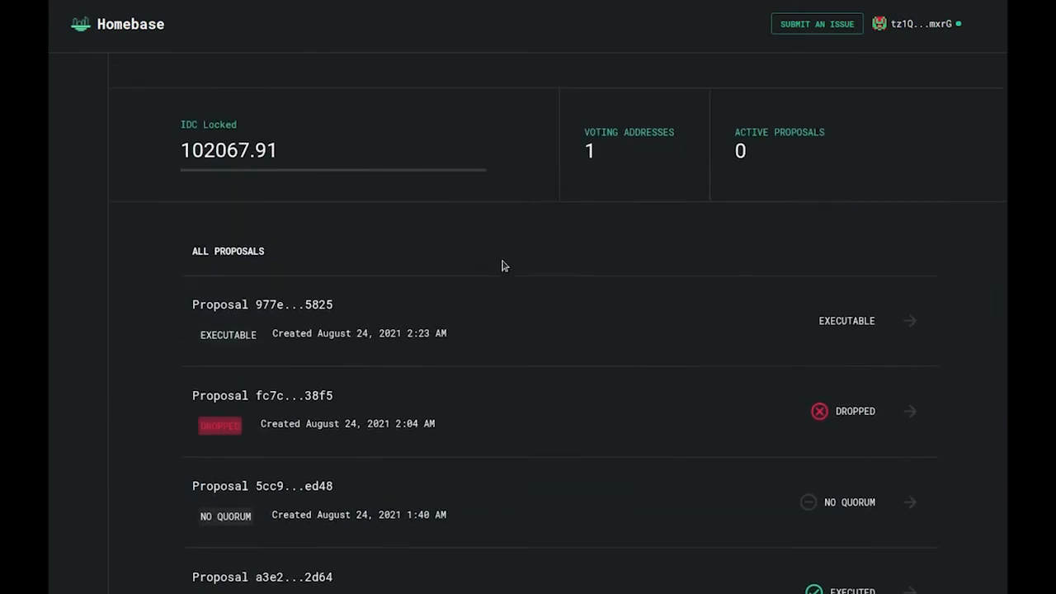
scroll(503, 264, down, 5)
scroll(506, 268, down, 4)
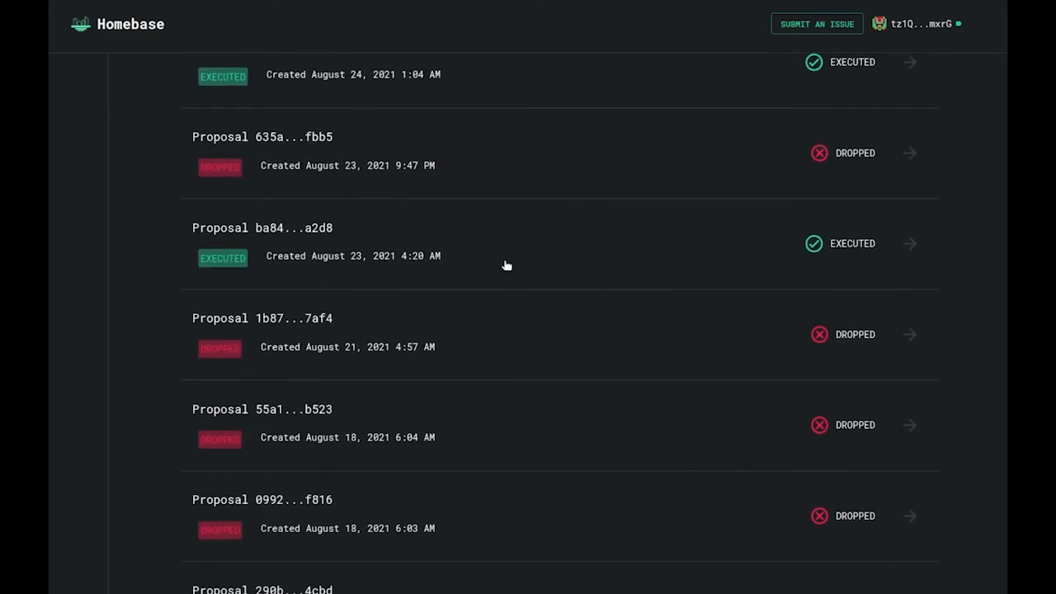
scroll(511, 264, up, 8)
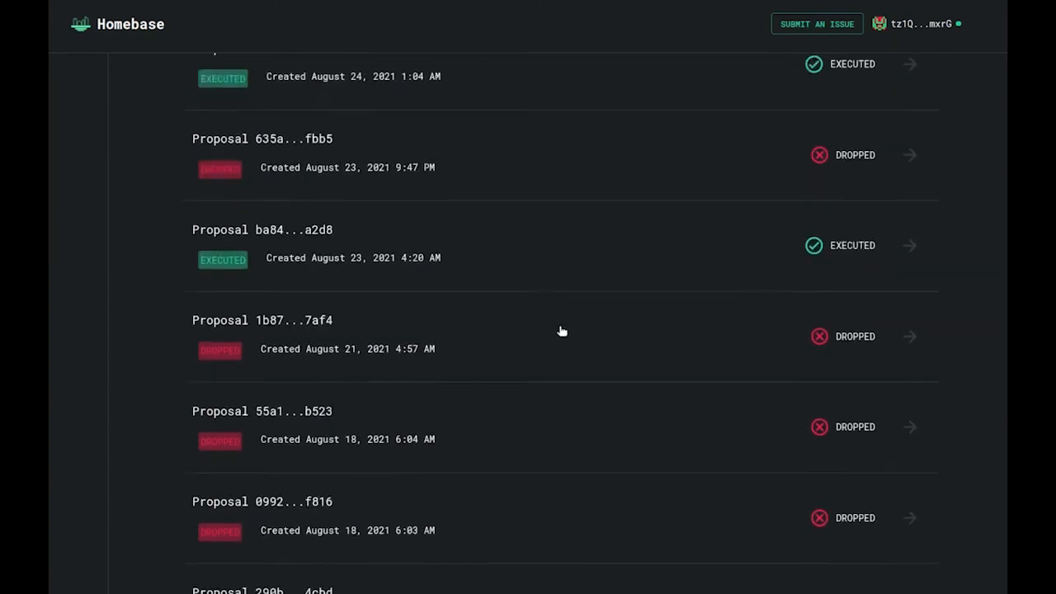
scroll(520, 330, up, 4)
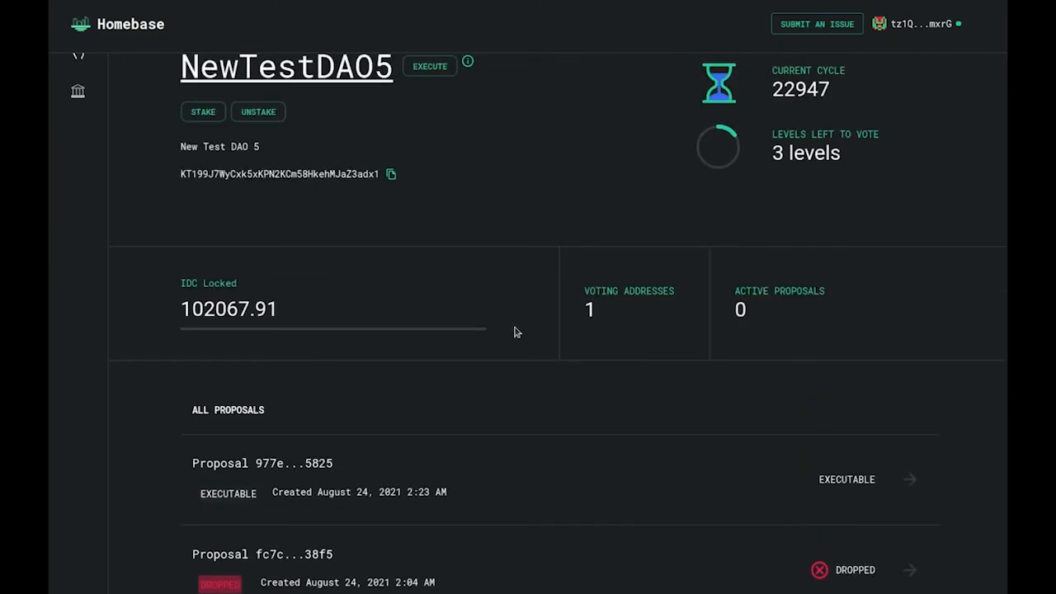
Step: Execute the DAO's executable proposals from the NewTestDAO5 overview, confirm the operation in Temple Wallet, and close the wallet notification
scroll(488, 389, down, 3)
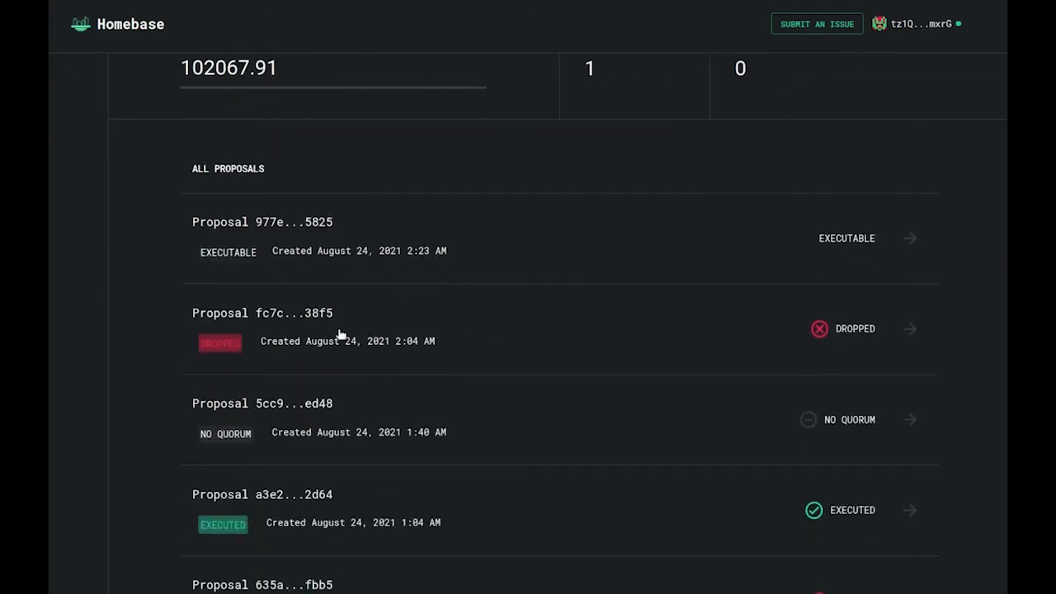
scroll(348, 327, up, 1)
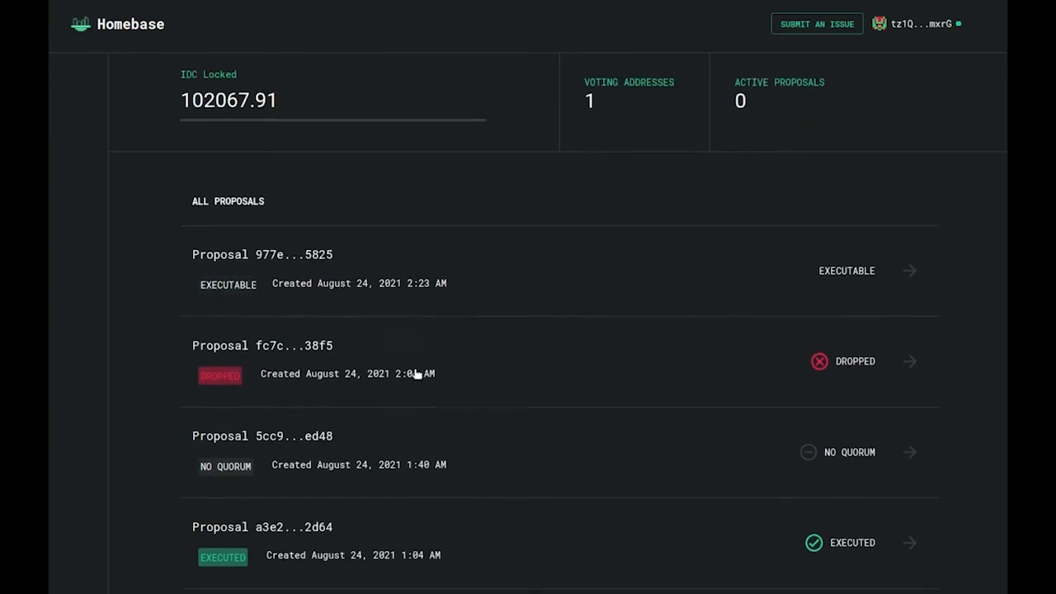
scroll(424, 391, up, 2)
scroll(428, 402, up, 2)
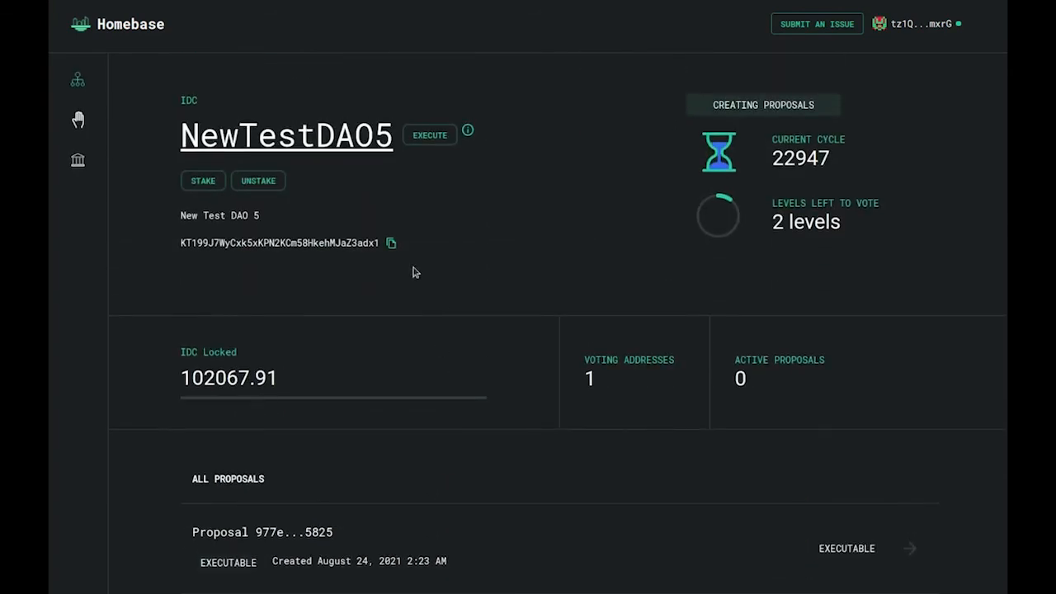
click(428, 136)
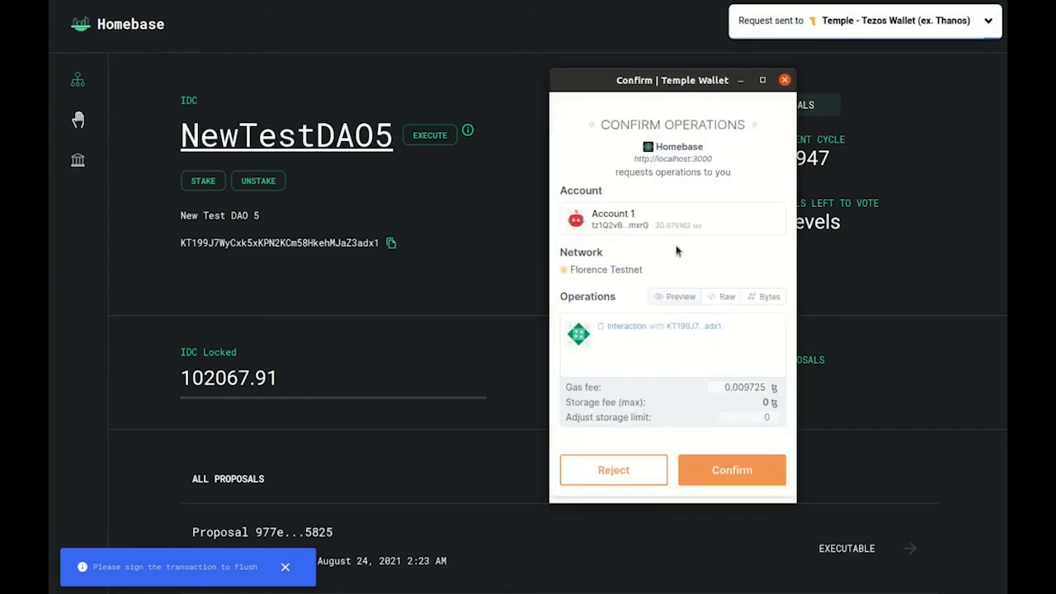
click(752, 471)
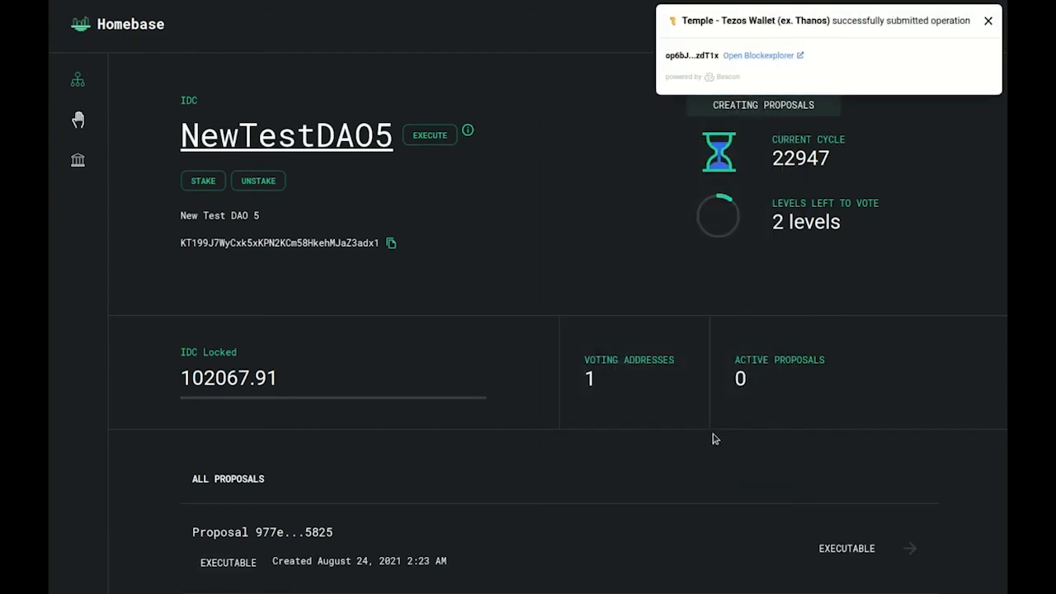
click(987, 22)
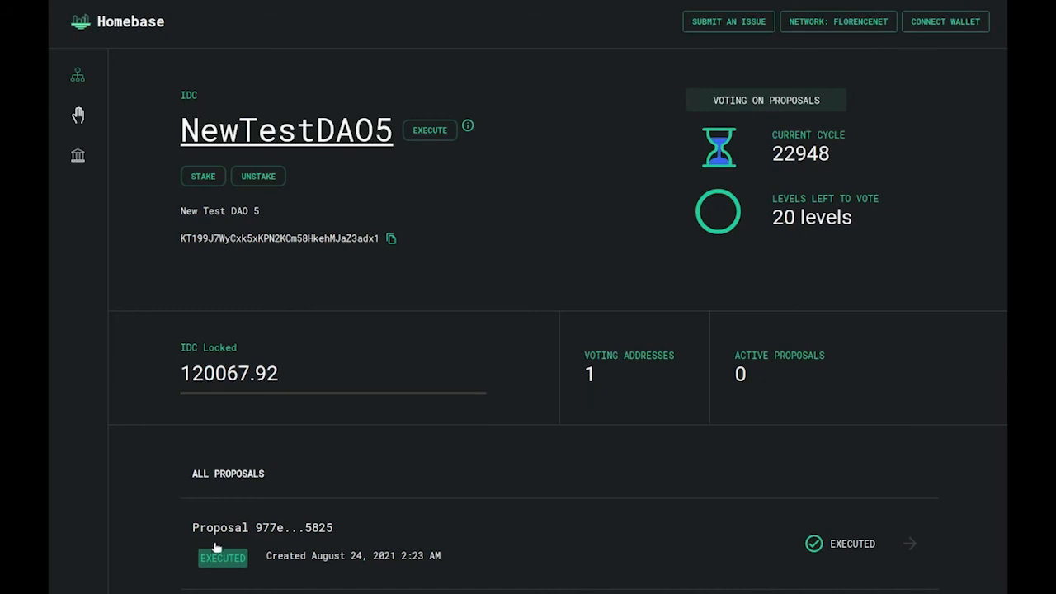
Step: Open proposal 977e...5825 from the overview list and examine its votes, transfer details and status history
click(481, 529)
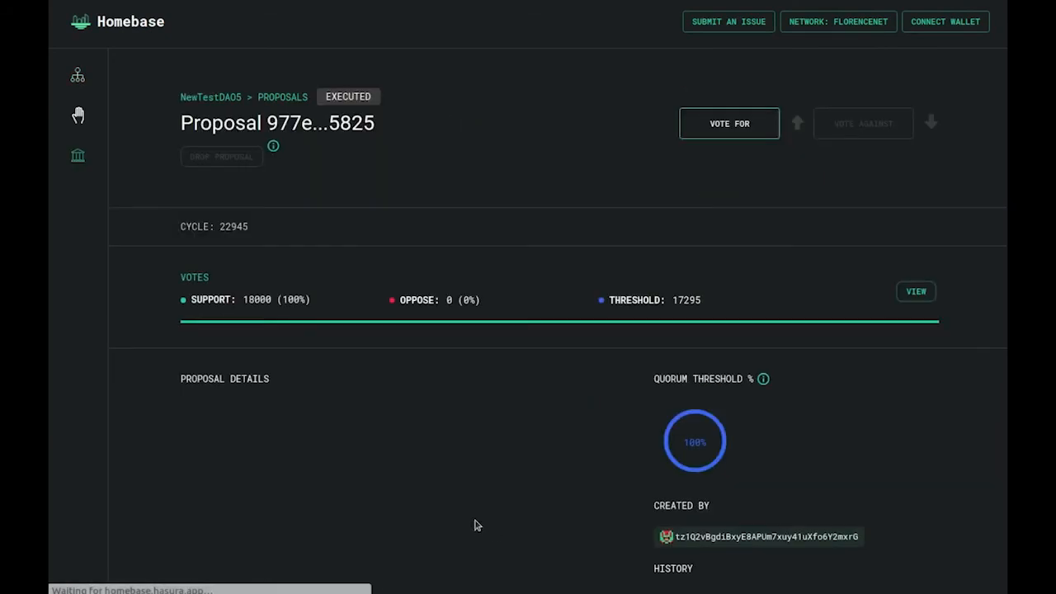
scroll(473, 523, down, 5)
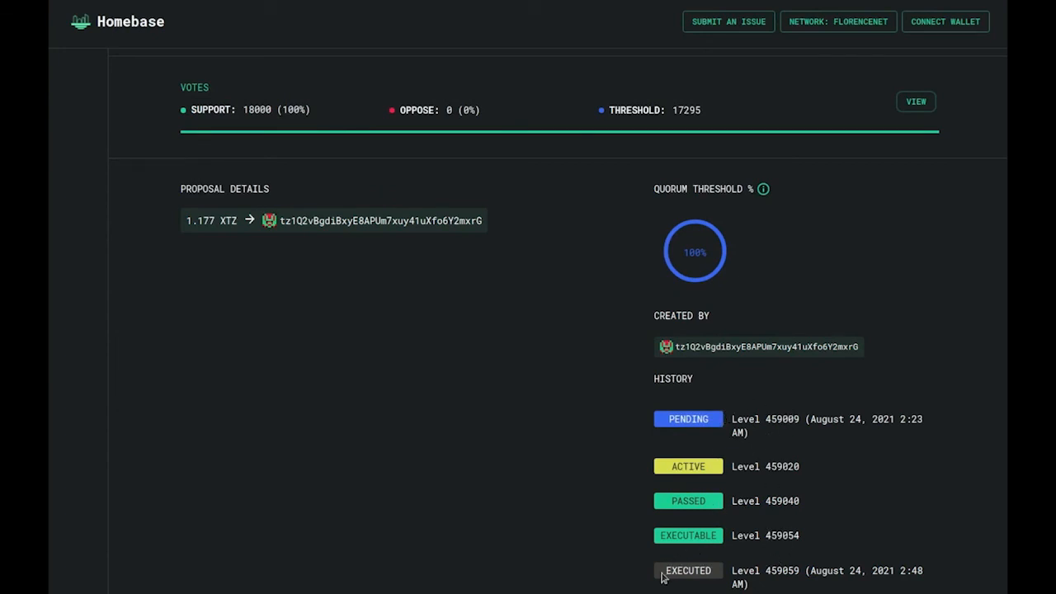
scroll(542, 393, up, 3)
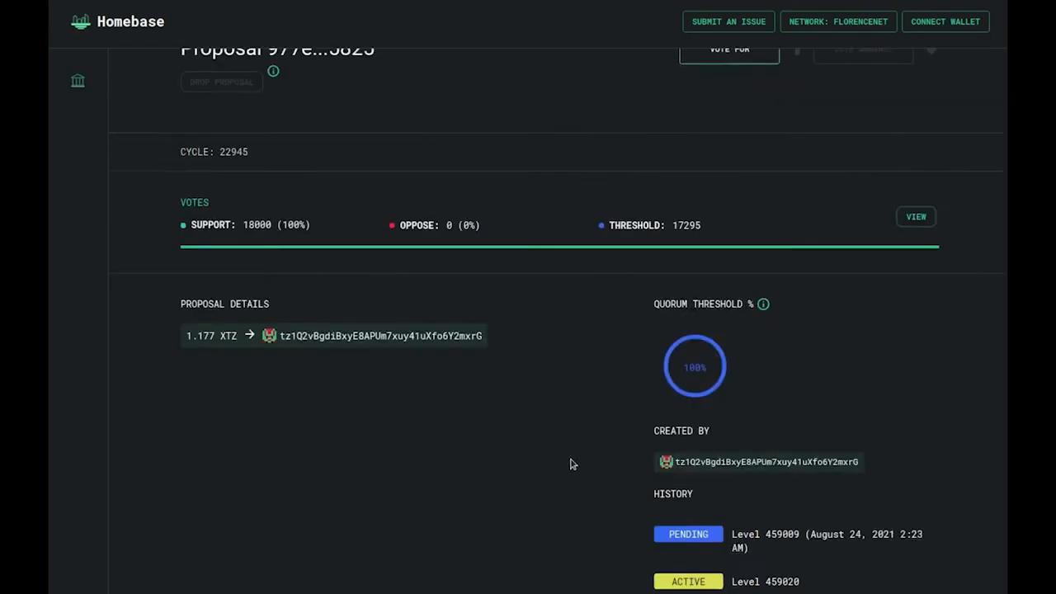